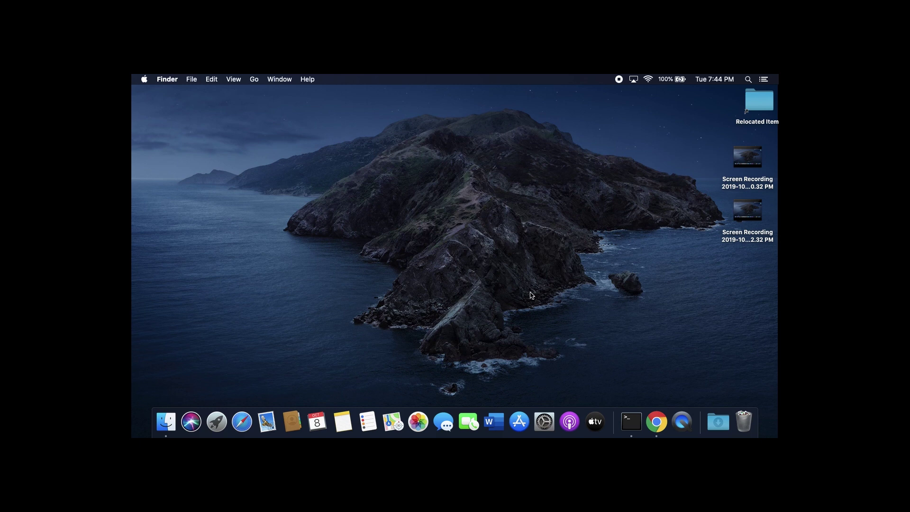
# Load localhost:631 in Safari to reach the CUPS 2.3.0 home page
pyautogui.click(242, 423)
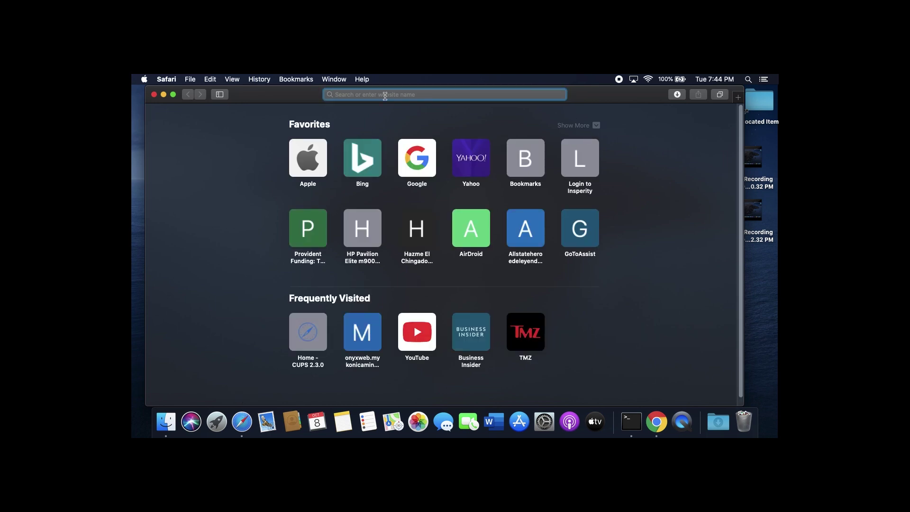
pyautogui.write('localhost:631')
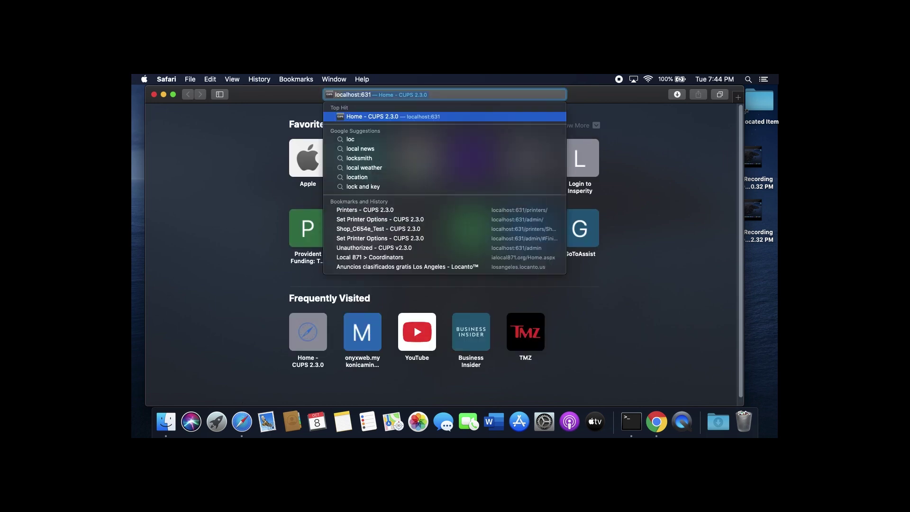
pyautogui.press('Return')
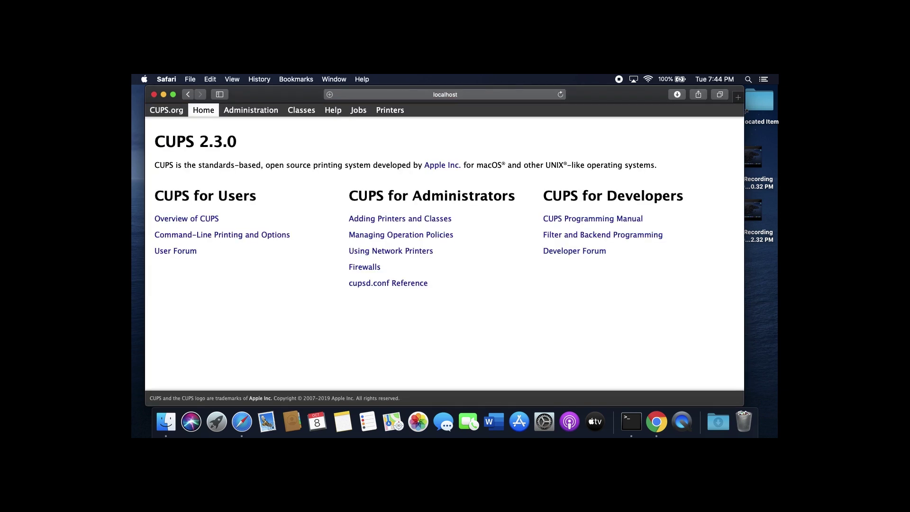
# On the Printers page, select the 'cupsctl WebInterface=yes' command from the disabled notice
pyautogui.click(388, 115)
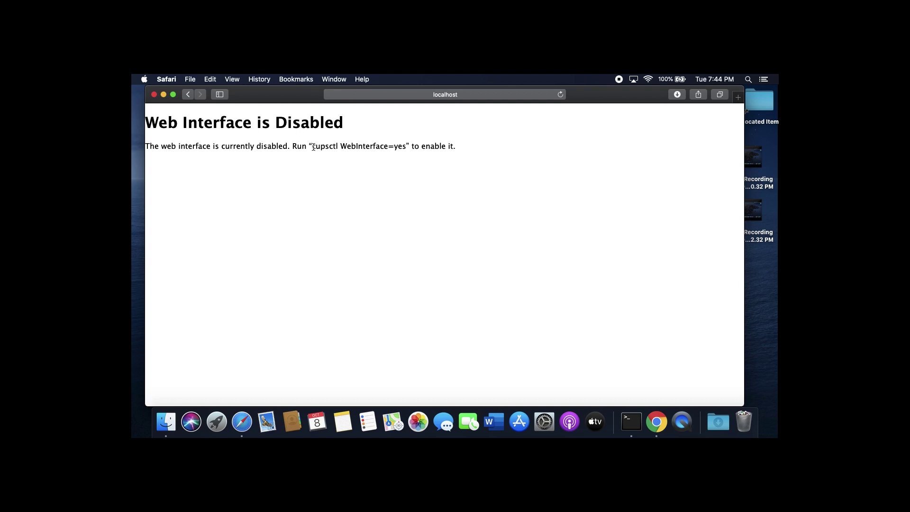
pyautogui.moveTo(313, 146); pyautogui.dragTo(408, 145)
pyautogui.press('super+c')
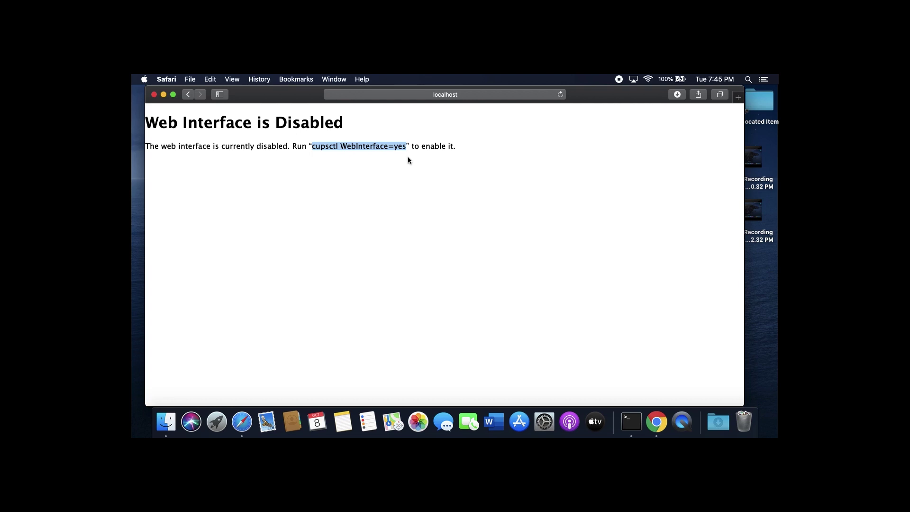
# Launch Terminal through Spotlight search
pyautogui.click(414, 177)
pyautogui.press('super+space')
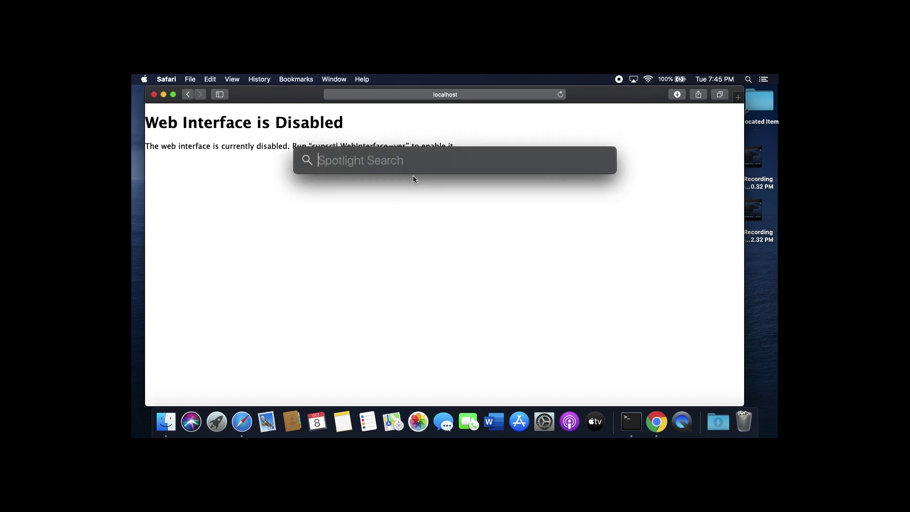
pyautogui.write('t')
pyautogui.press('BackSpace')
pyautogui.write('te')
pyautogui.press('Return')
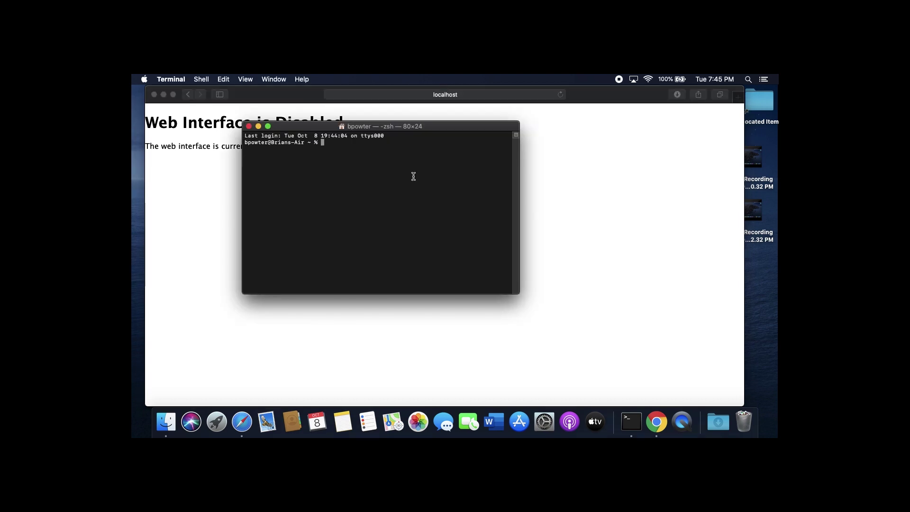
# Paste and run 'cupsctl WebInterface=yes', then close the Terminal window
pyautogui.press('super+v')
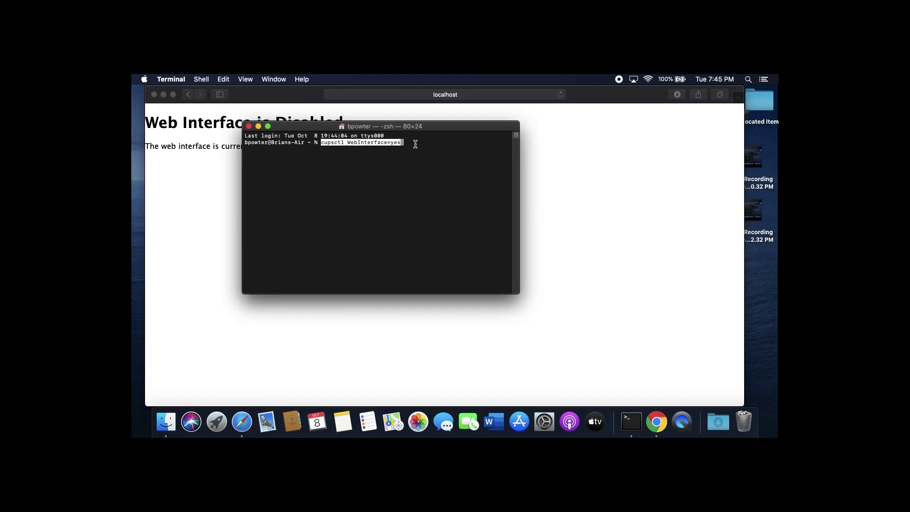
pyautogui.press('Return')
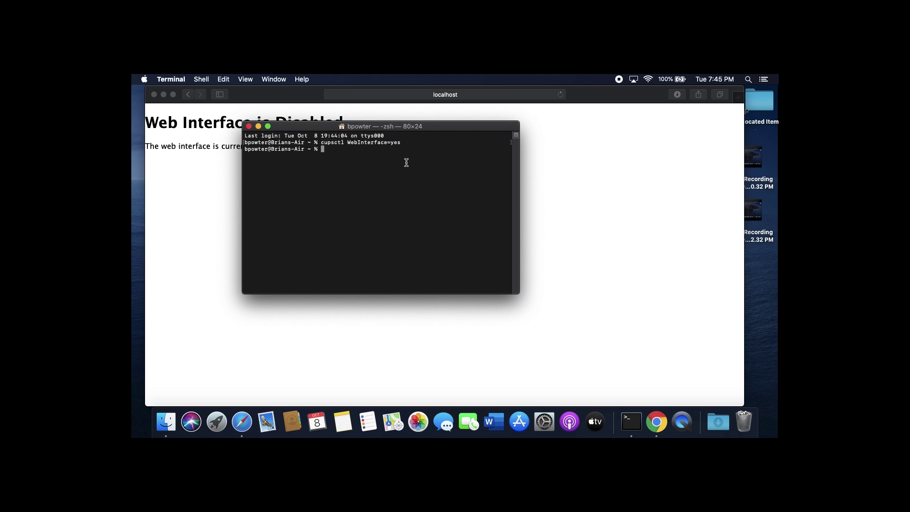
pyautogui.click(248, 126)
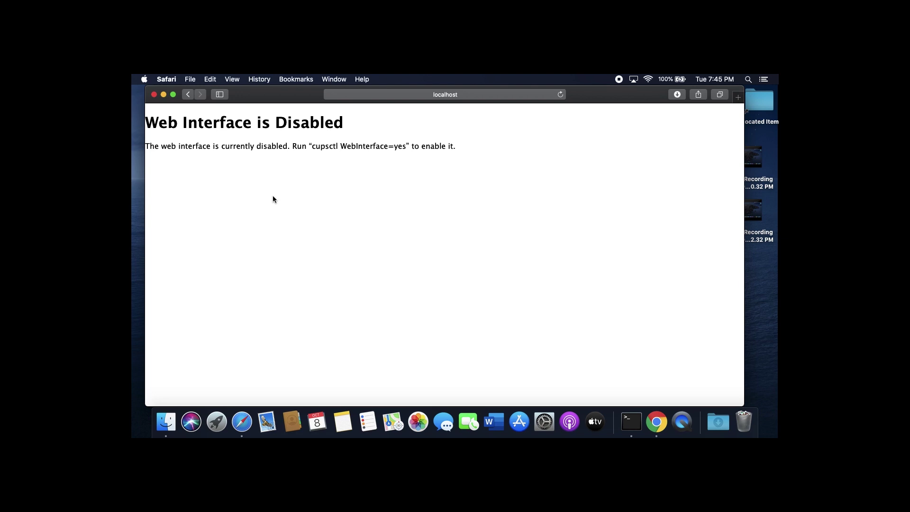
# Reload CUPS and open Shop_C654e_Test's Set Default Options page from Administration
pyautogui.press('super+r')
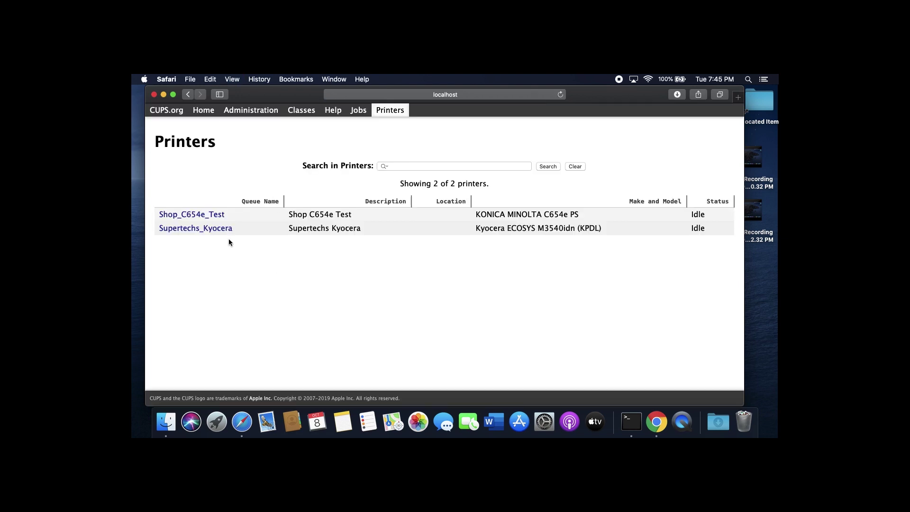
pyautogui.click(202, 218)
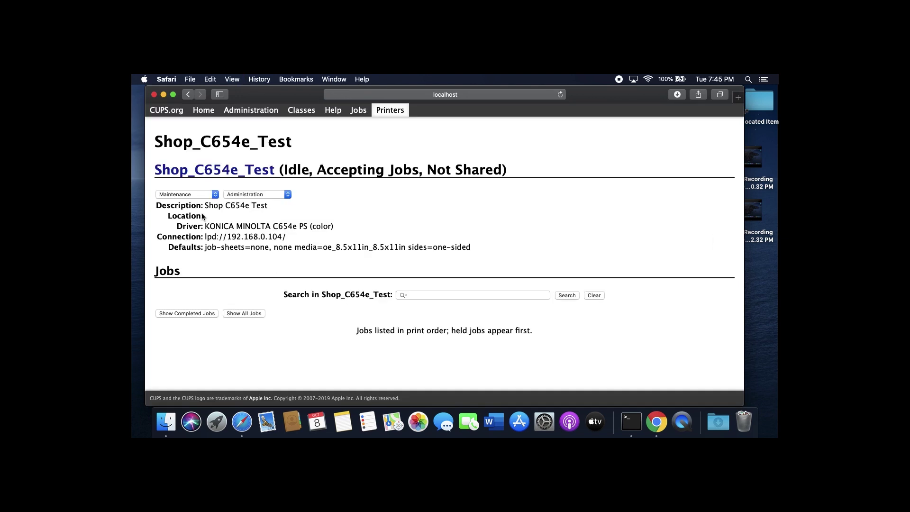
pyautogui.click(270, 192)
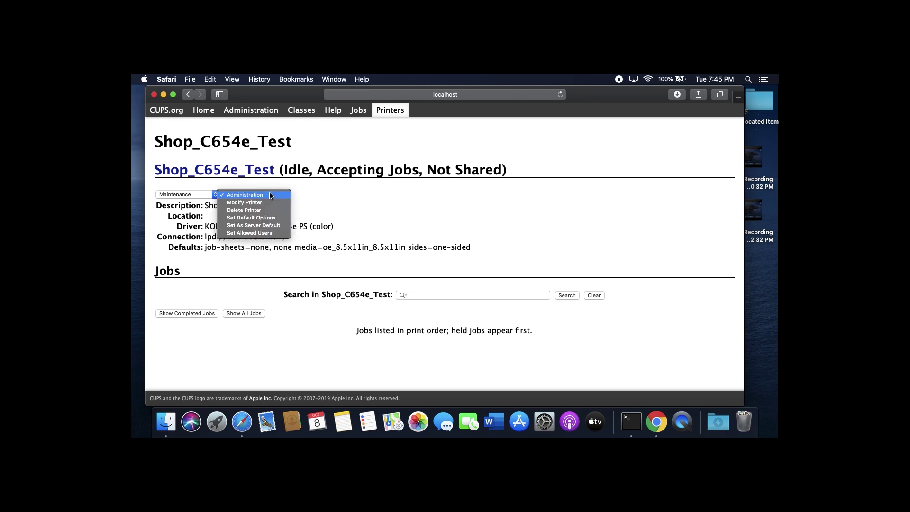
pyautogui.click(270, 222)
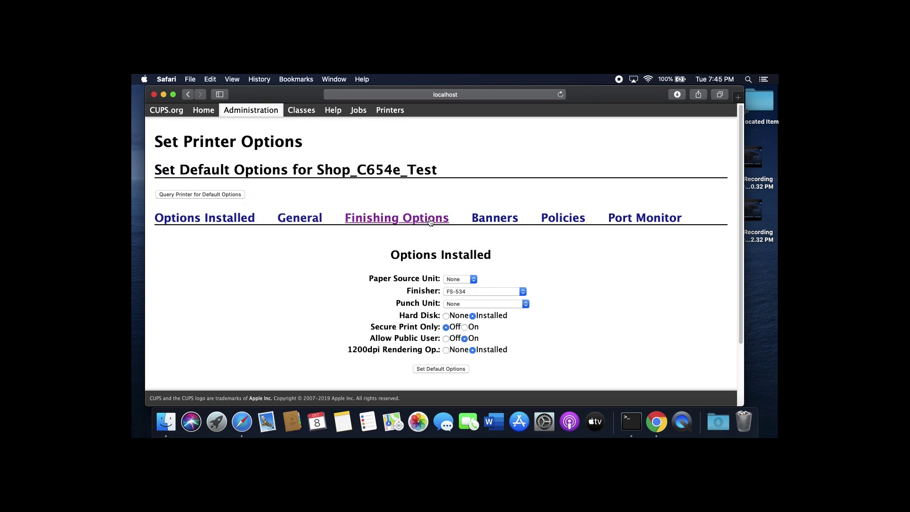
# Set Finishing Options Print Type to 1-Sided and submit the default options
pyautogui.click(434, 225)
pyautogui.scroll(-1, 604, 279)
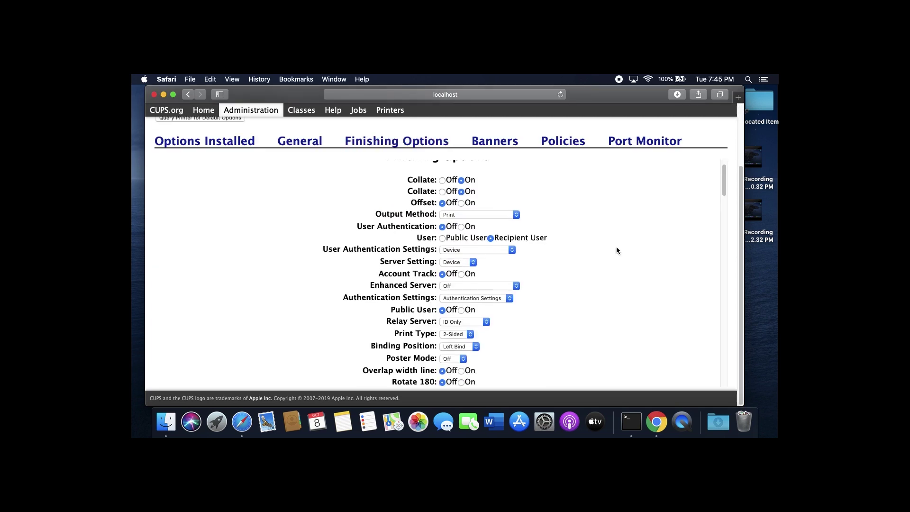
pyautogui.click(459, 334)
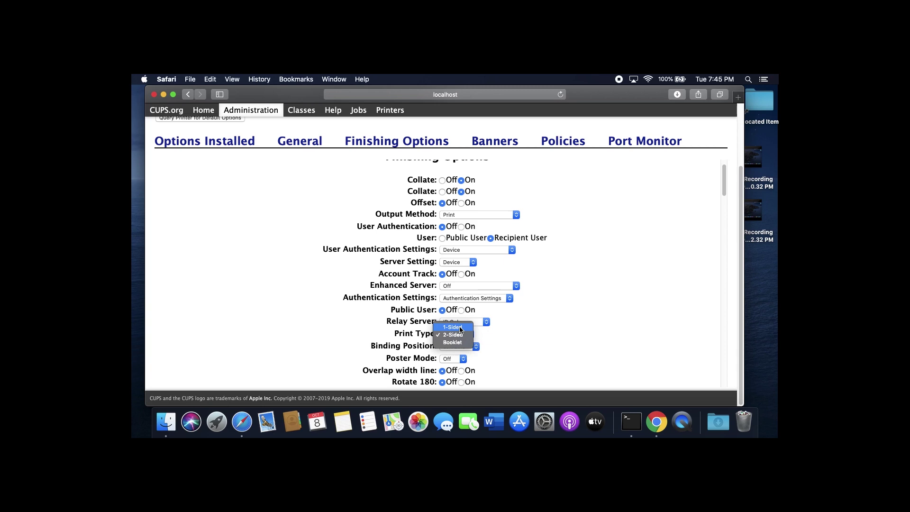
pyautogui.click(459, 324)
pyautogui.scroll(-5, 610, 309)
pyautogui.scroll(-5, 611, 308)
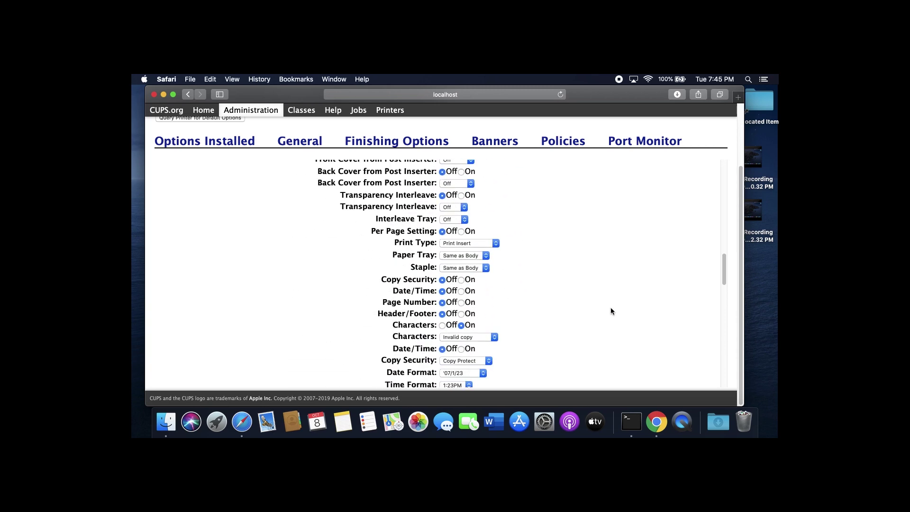
pyautogui.scroll(-5, 611, 308)
pyautogui.scroll(-5, 610, 307)
pyautogui.scroll(-2, 610, 305)
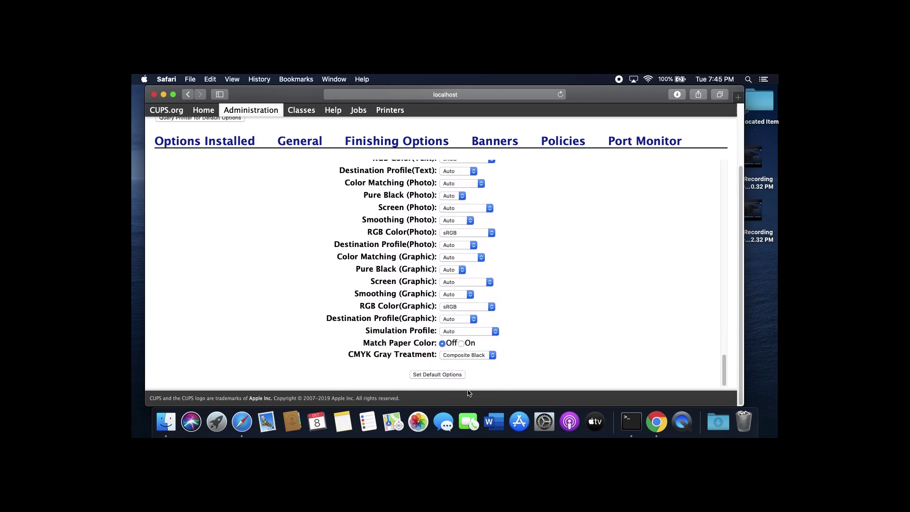
pyautogui.click(437, 375)
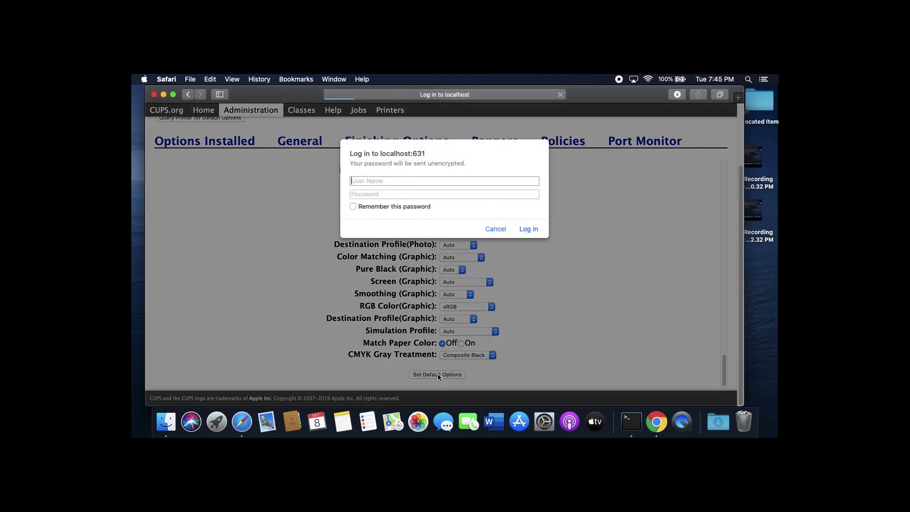